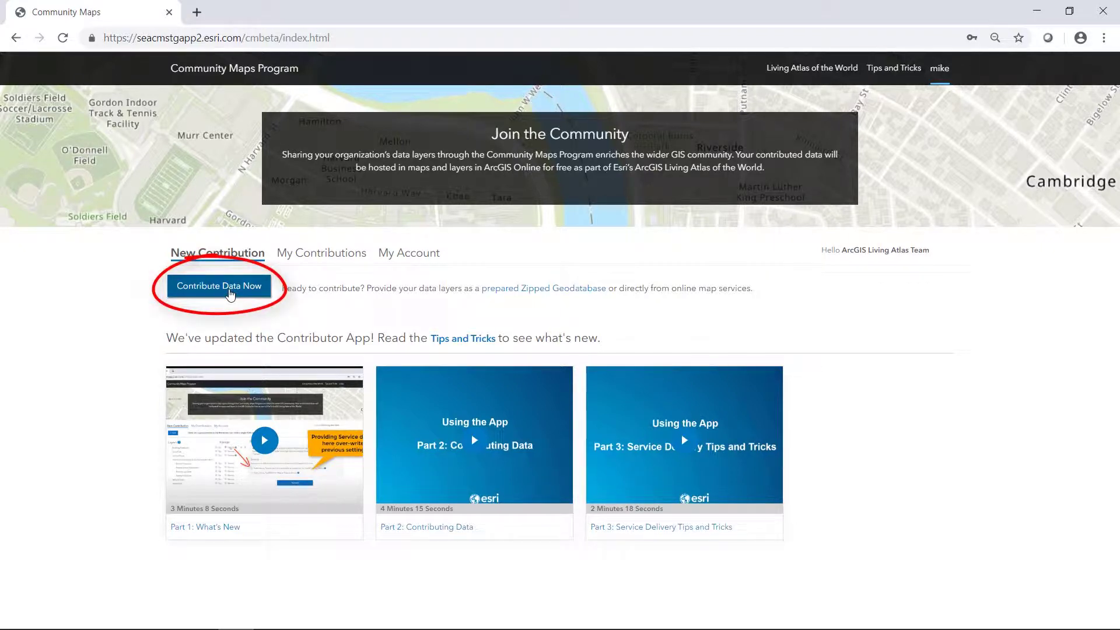
# - Start a new contribution, register the Tree layer under Campus and Special Area of Interest in the account, and save the changes
pyautogui.click(230, 291)
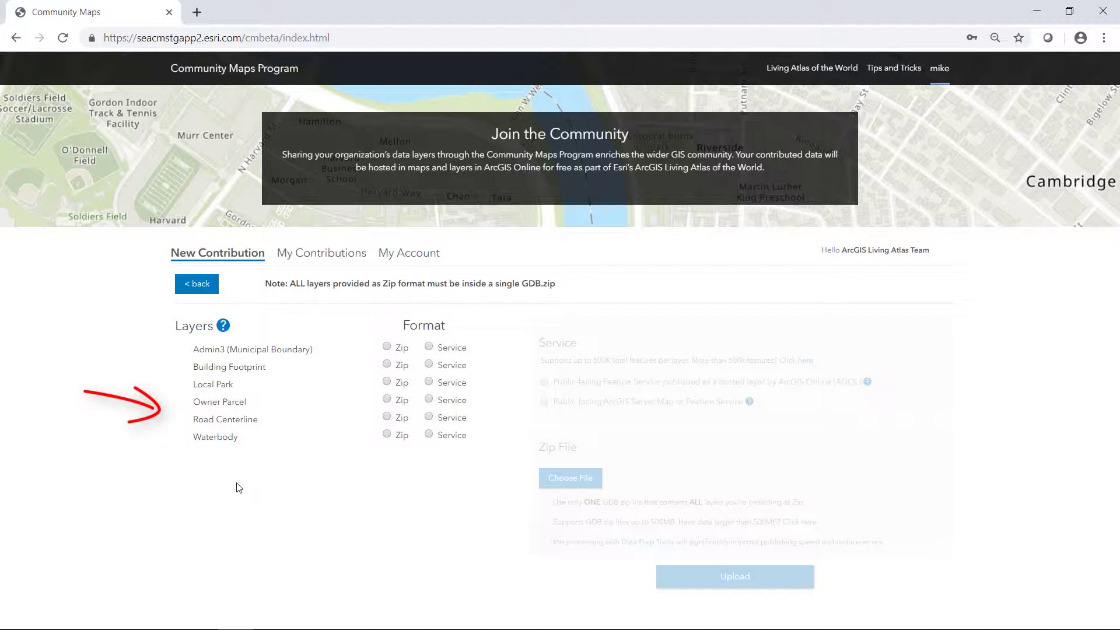
pyautogui.click(429, 258)
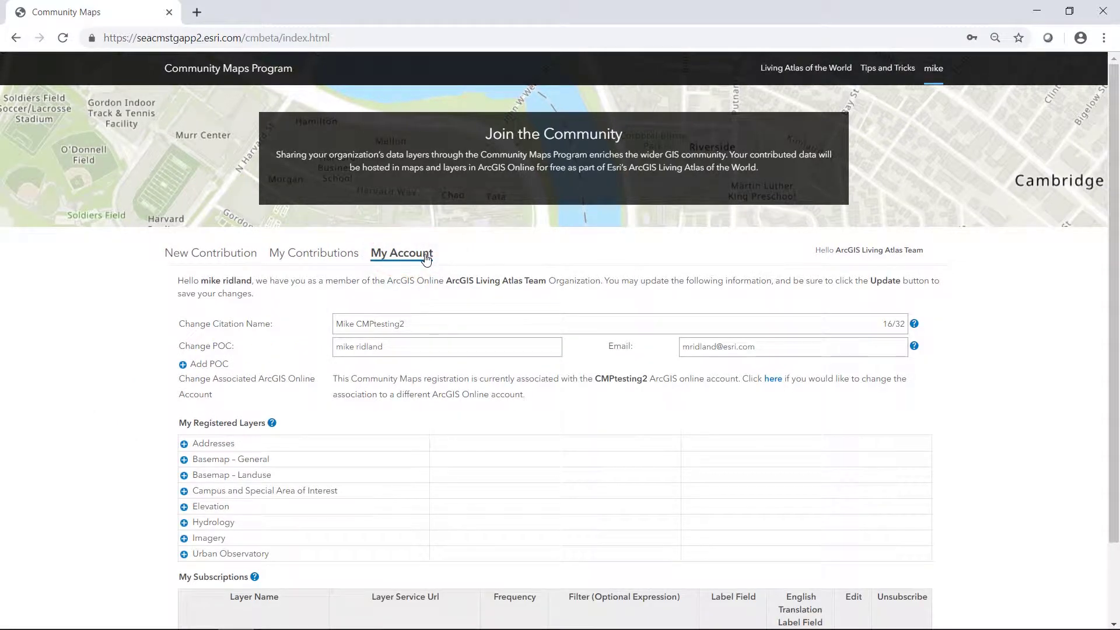
pyautogui.click(183, 492)
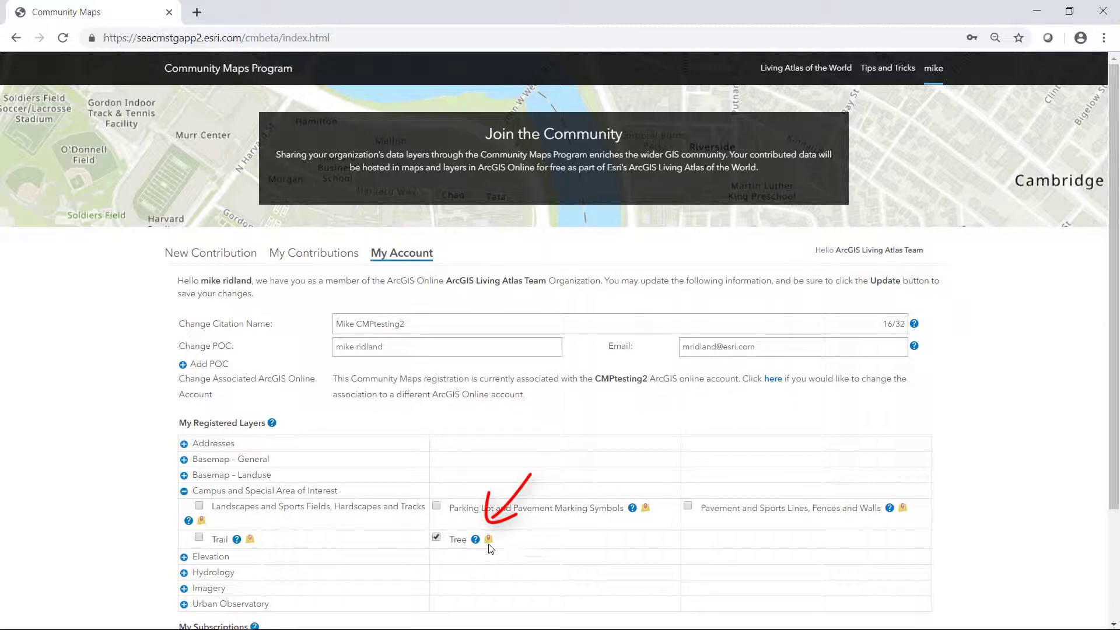
pyautogui.moveTo(489, 544)
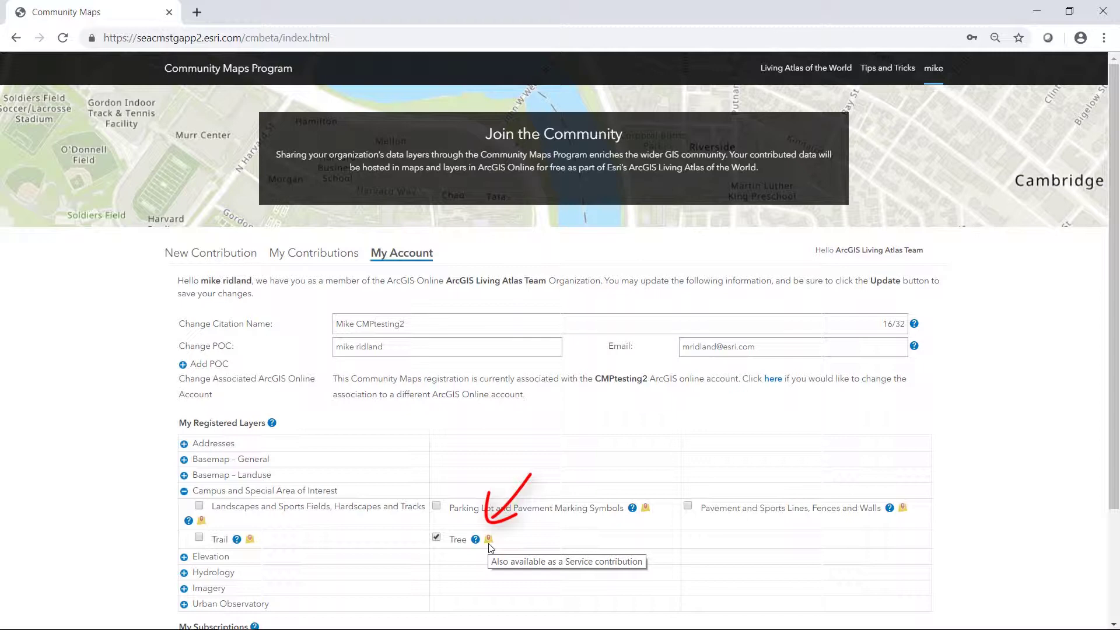
pyautogui.click(237, 255)
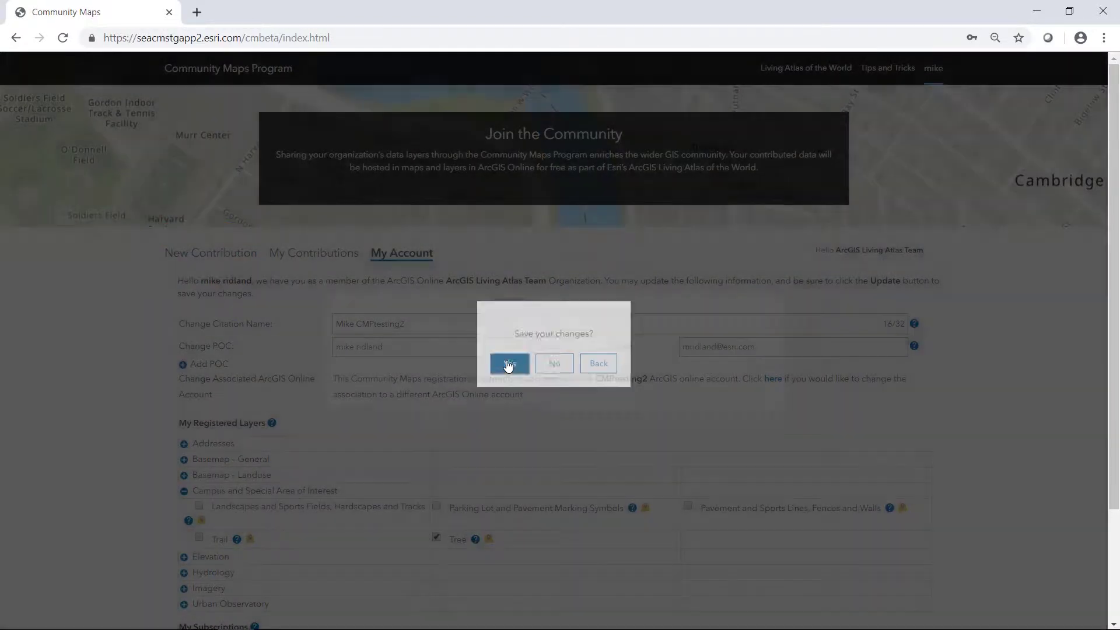
pyautogui.click(507, 362)
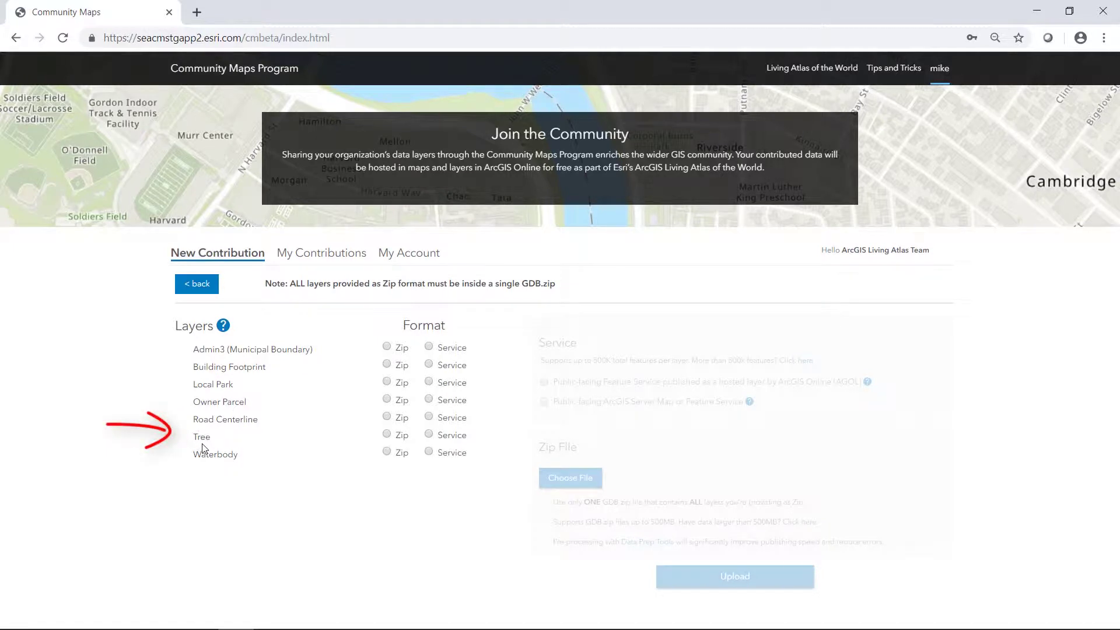
# - Provide Building Footprint as a service from a public-facing hosted ArcGIS Online feature service, using the public NapervilleIL service
pyautogui.click(430, 364)
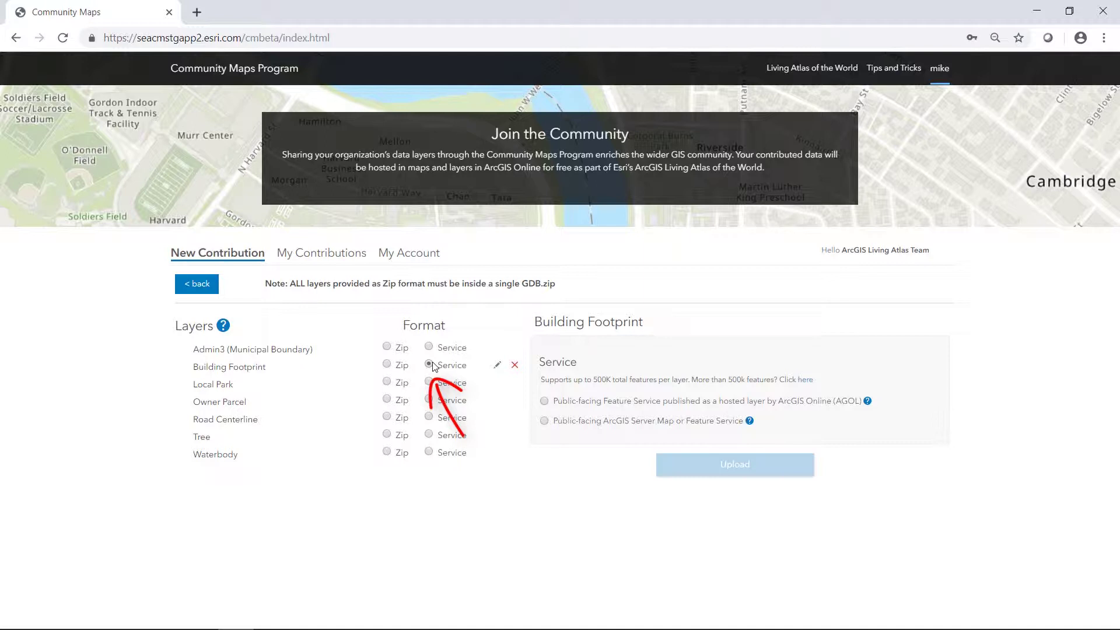
pyautogui.click(587, 404)
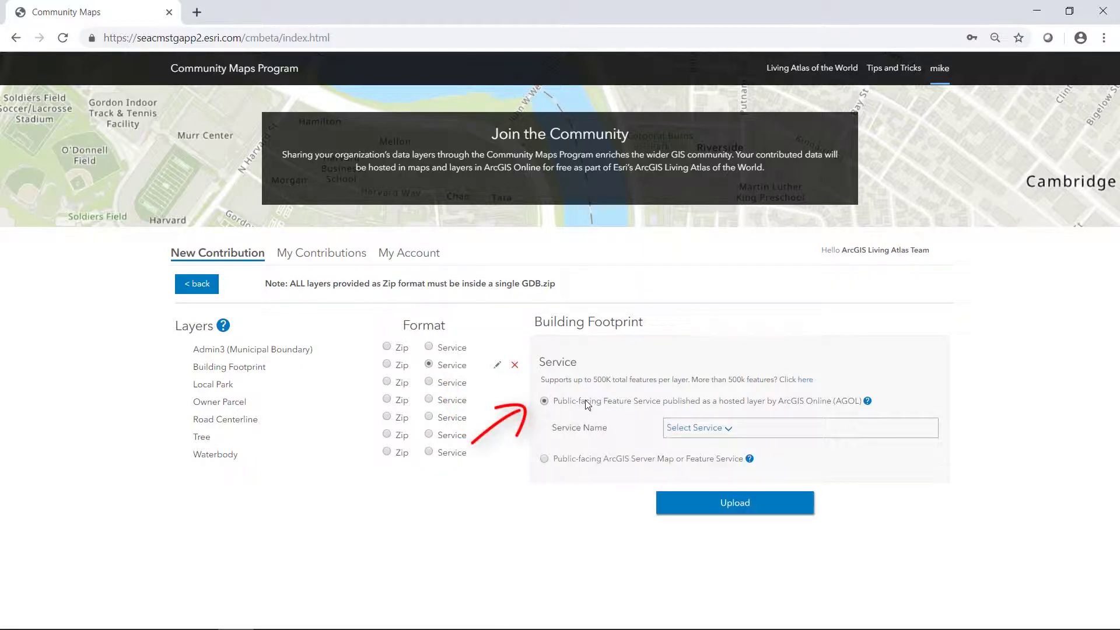
pyautogui.click(694, 428)
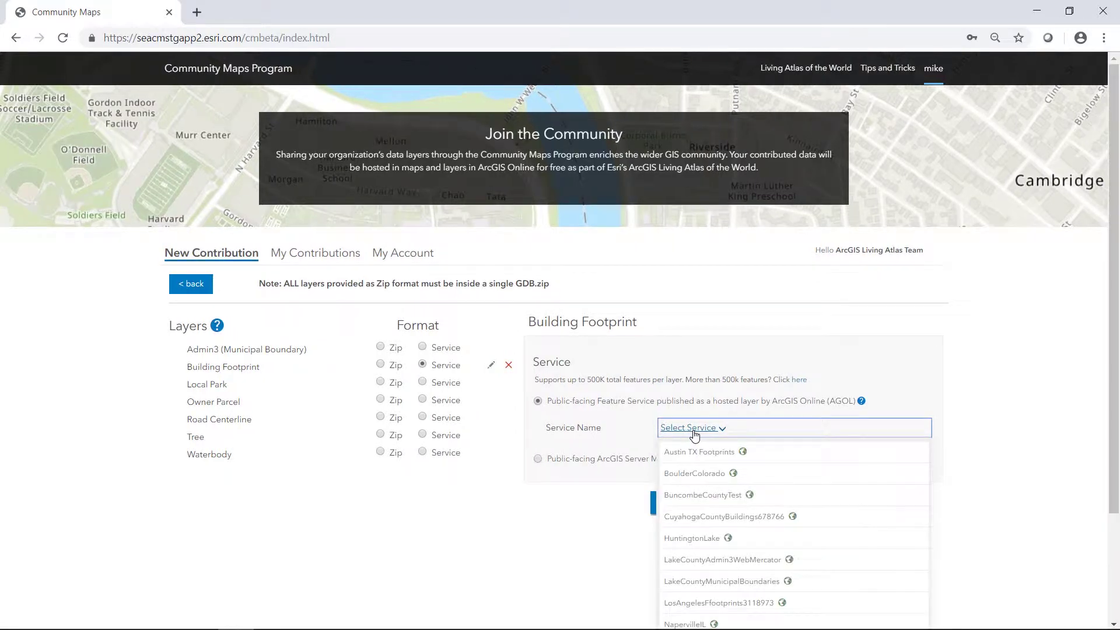
pyautogui.scroll(-3, 694, 434)
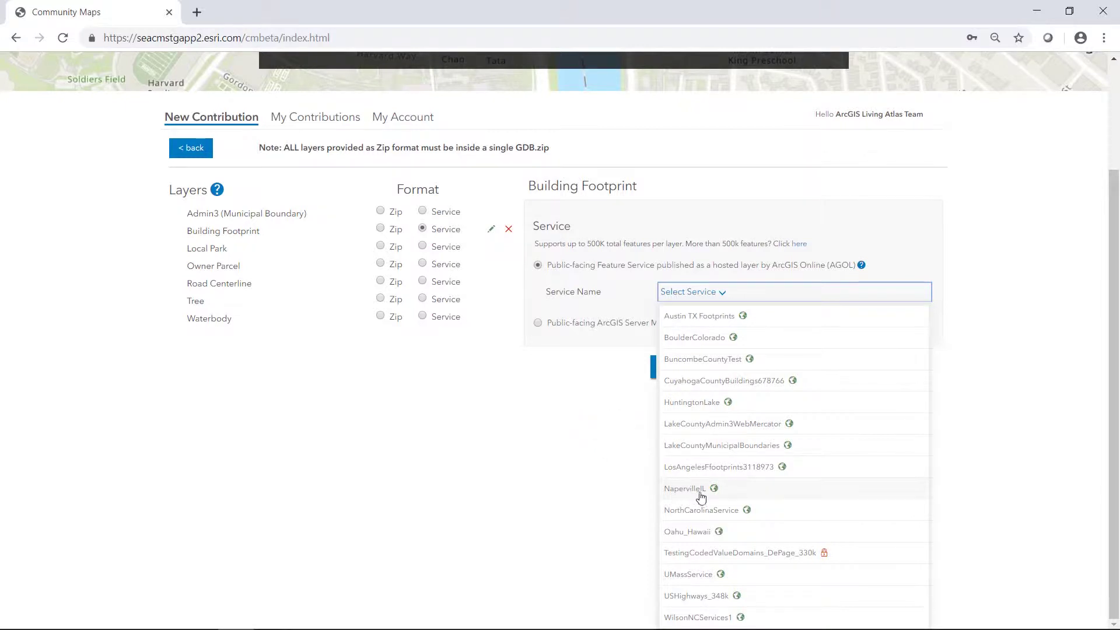
pyautogui.moveTo(713, 494)
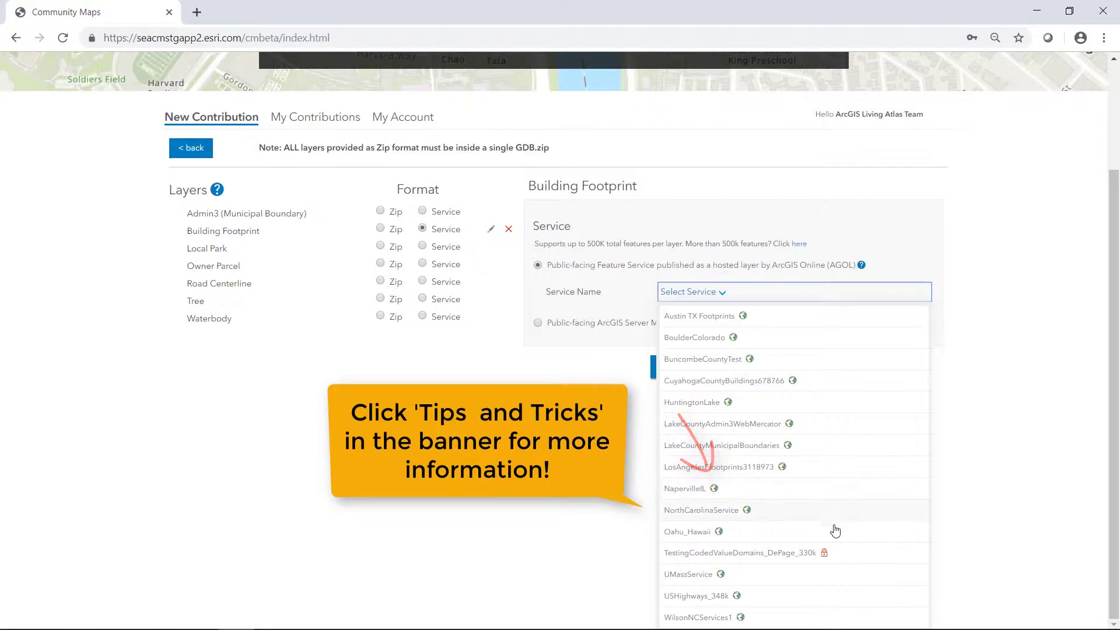
pyautogui.moveTo(827, 559)
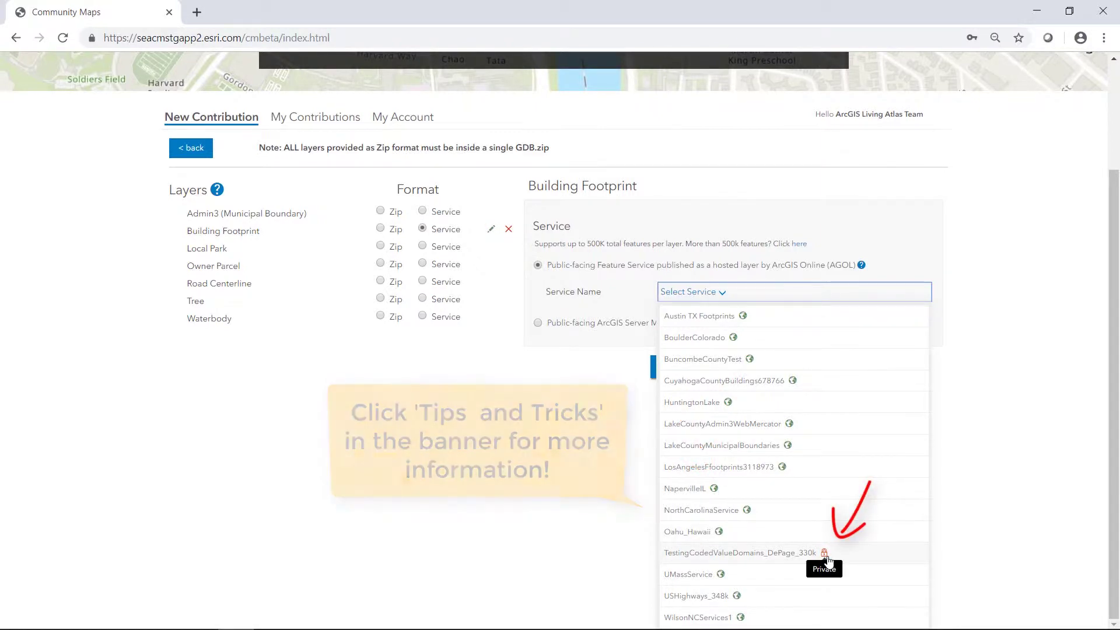
pyautogui.click(682, 490)
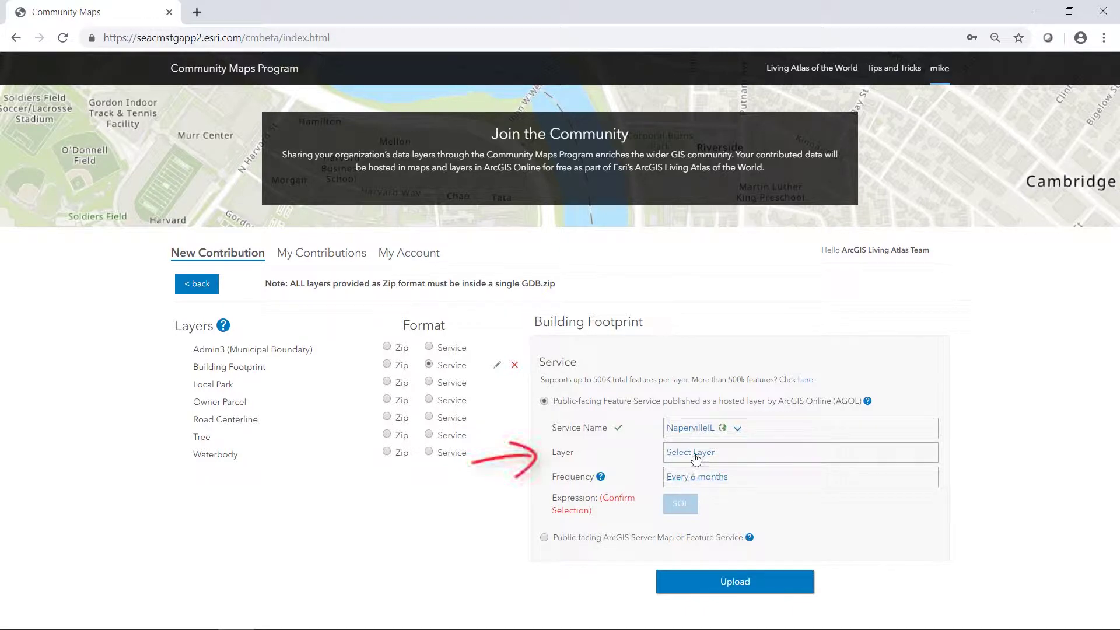
# - Choose the Building_Footprints layer of the service and confirm the selection of all its features without filters or label fields
pyautogui.click(694, 458)
pyautogui.click(696, 477)
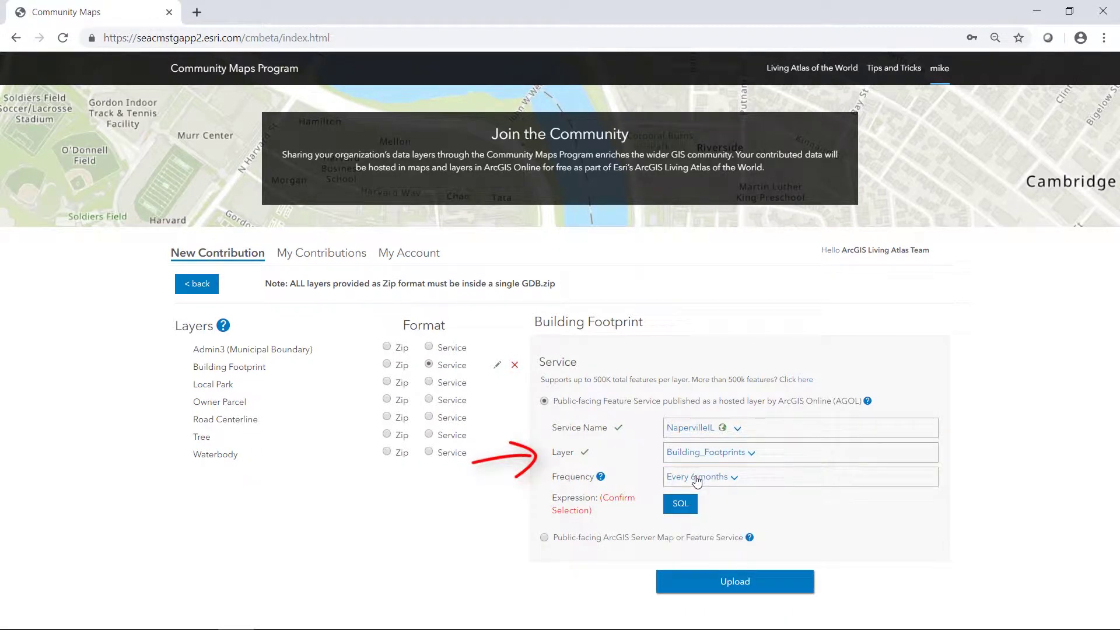
pyautogui.moveTo(601, 477)
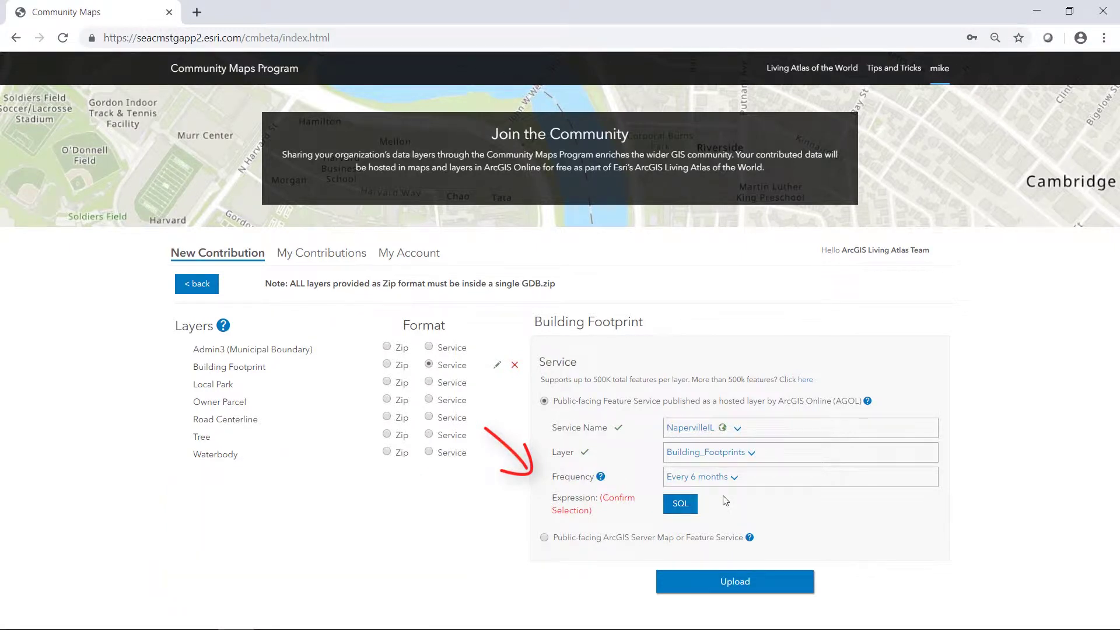
pyautogui.click(677, 505)
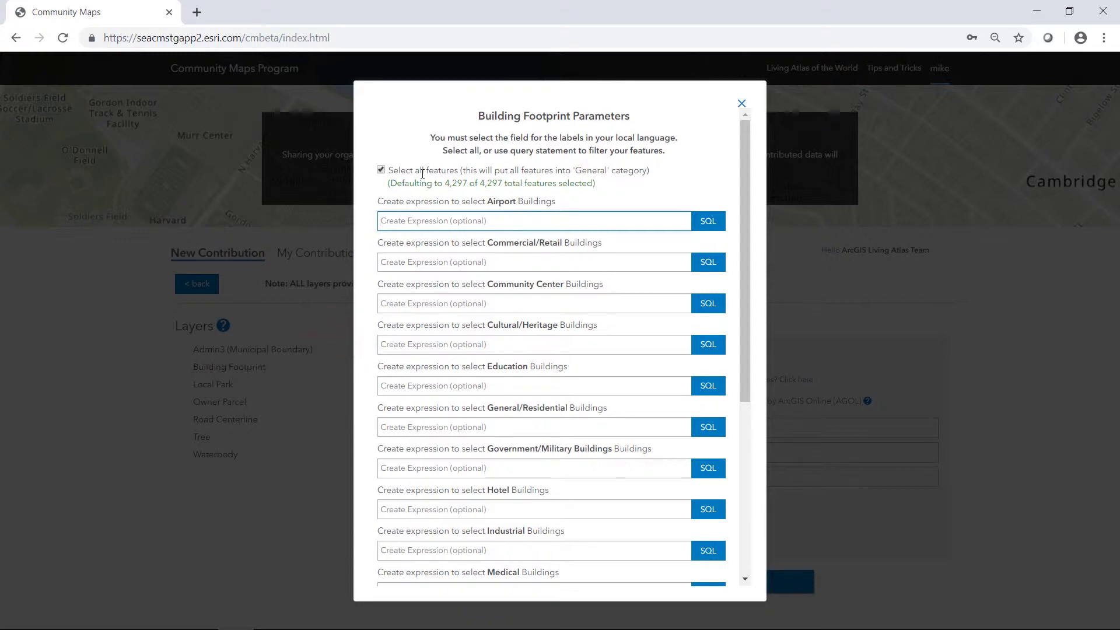
pyautogui.moveTo(744, 344); pyautogui.dragTo(732, 570)
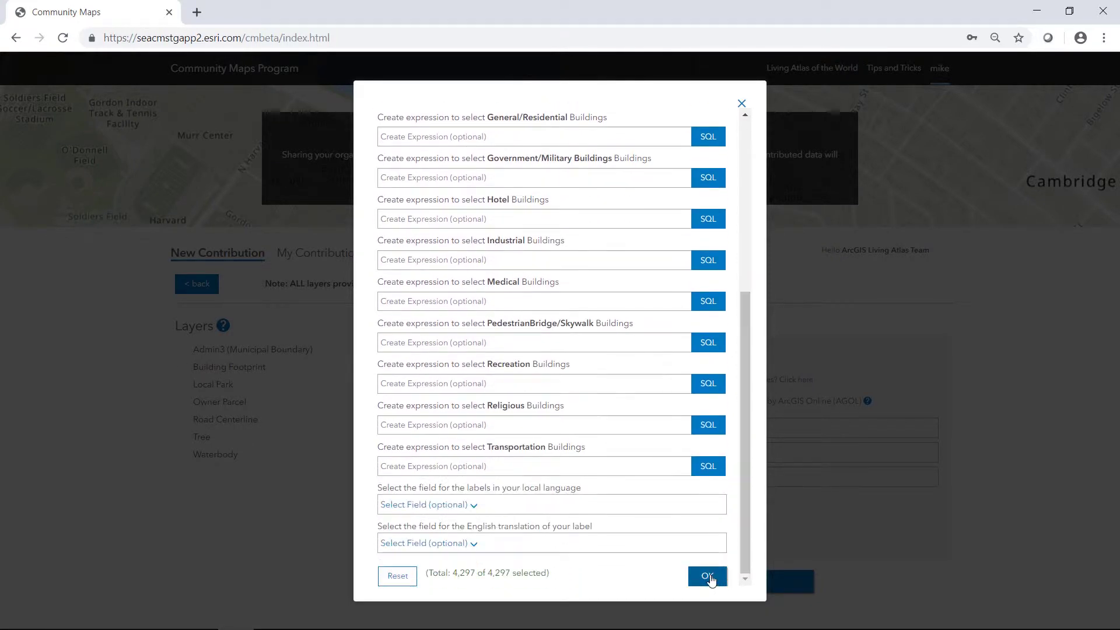
pyautogui.click(708, 577)
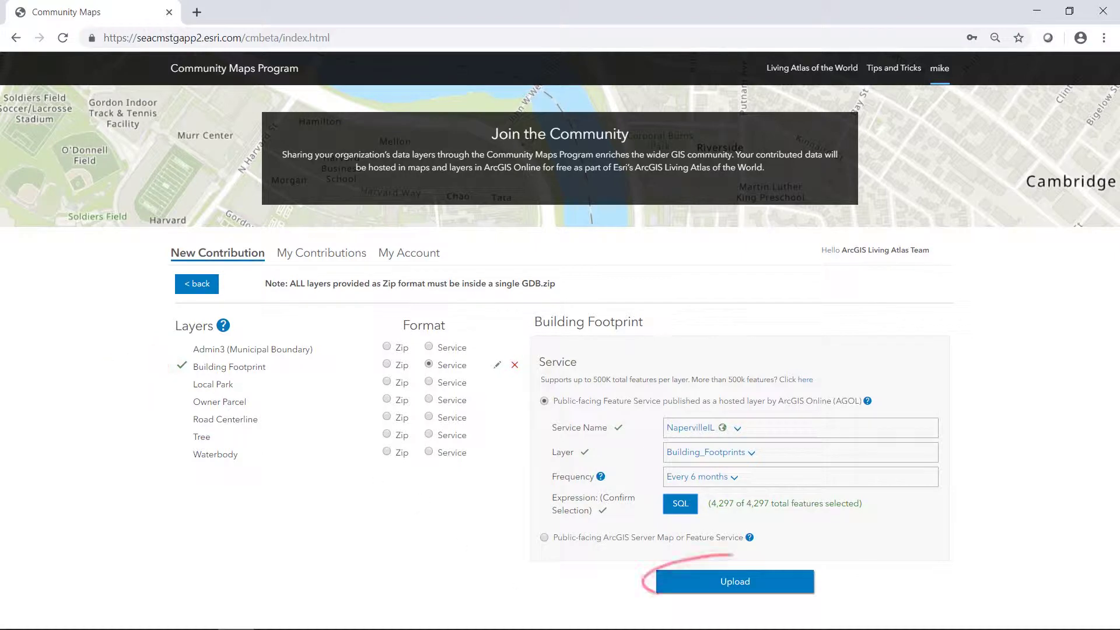
# - Add Waterbody to the contribution as a public-facing ArcGIS Server map or feature service, supplying the copied service layer URL
pyautogui.click(716, 584)
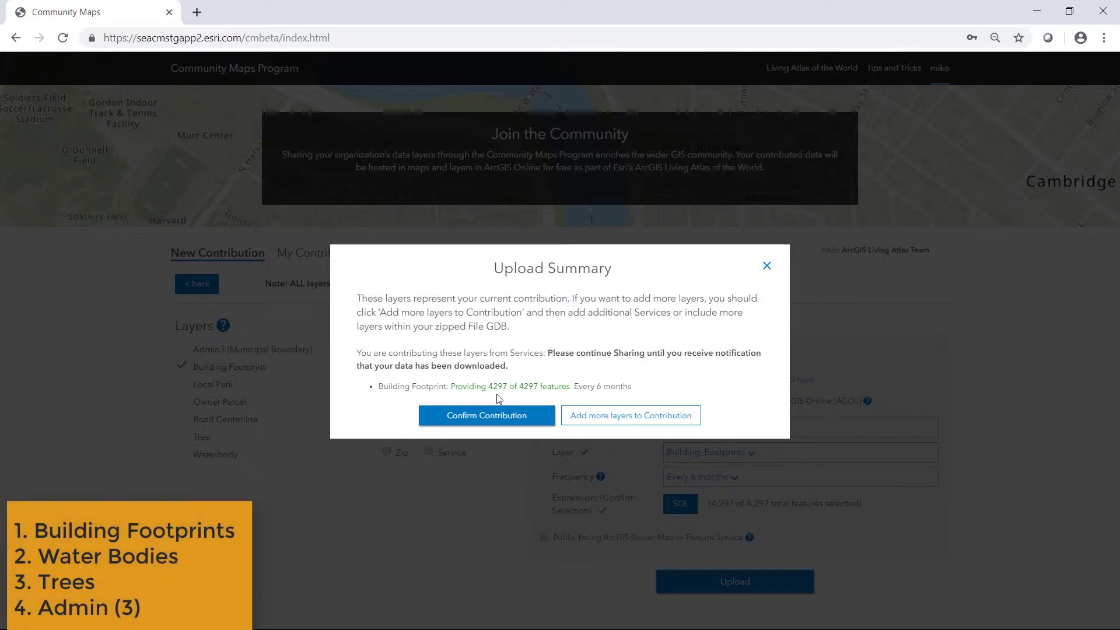
pyautogui.click(644, 420)
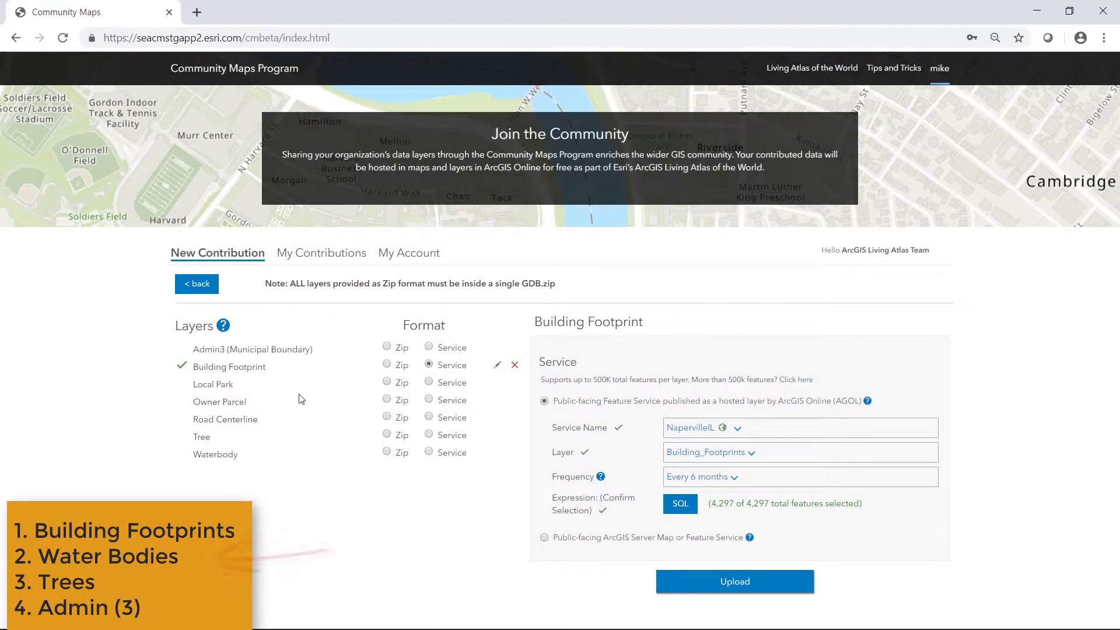
pyautogui.click(430, 452)
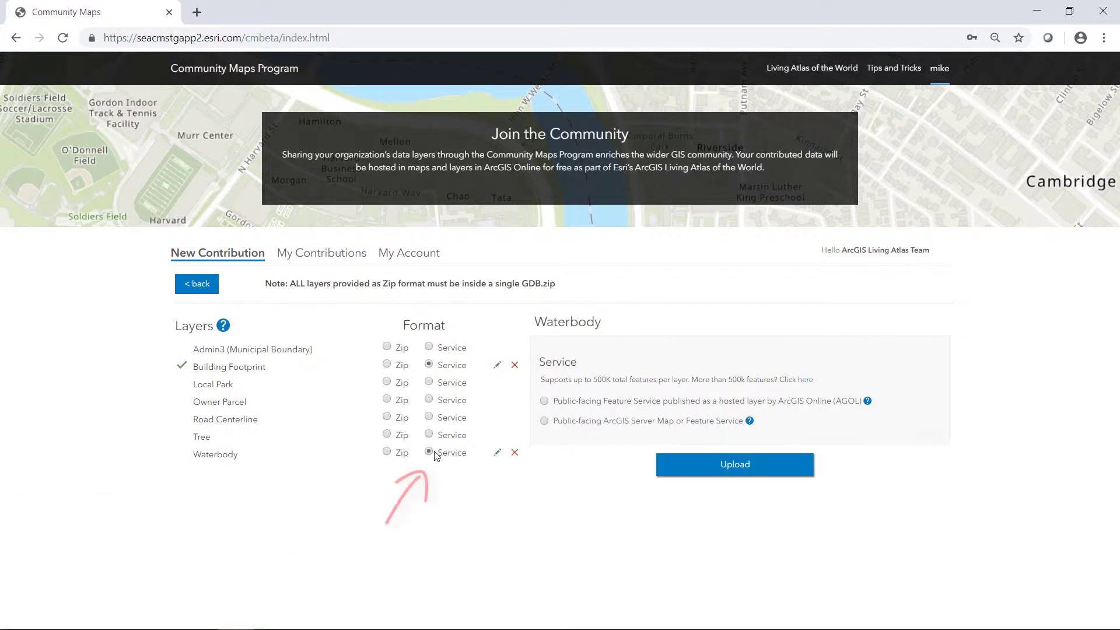
pyautogui.click(577, 425)
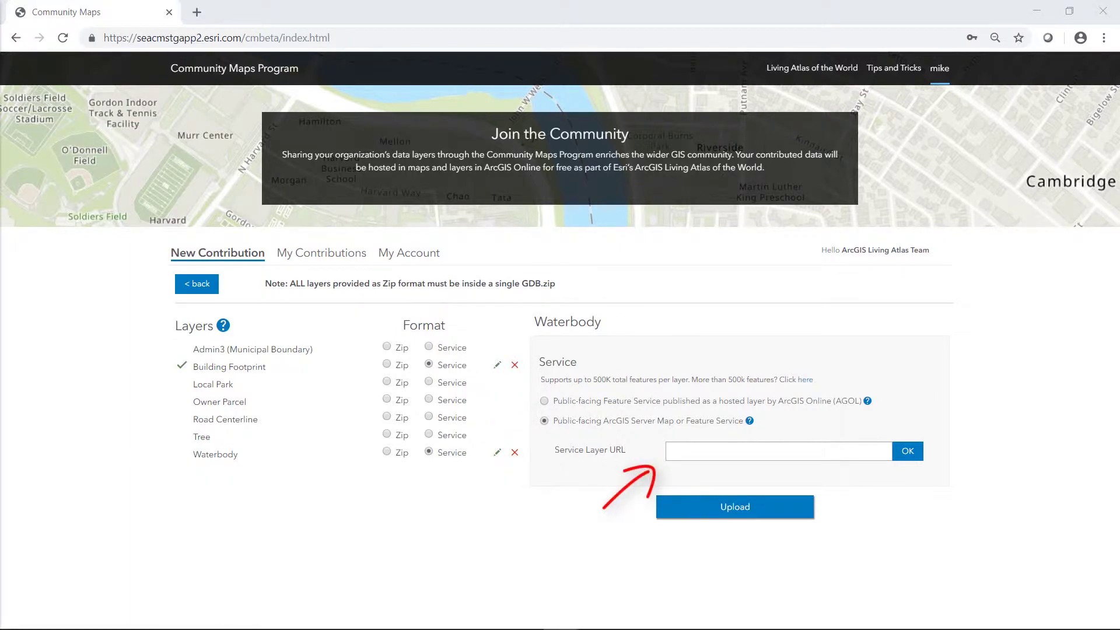
pyautogui.click(707, 448)
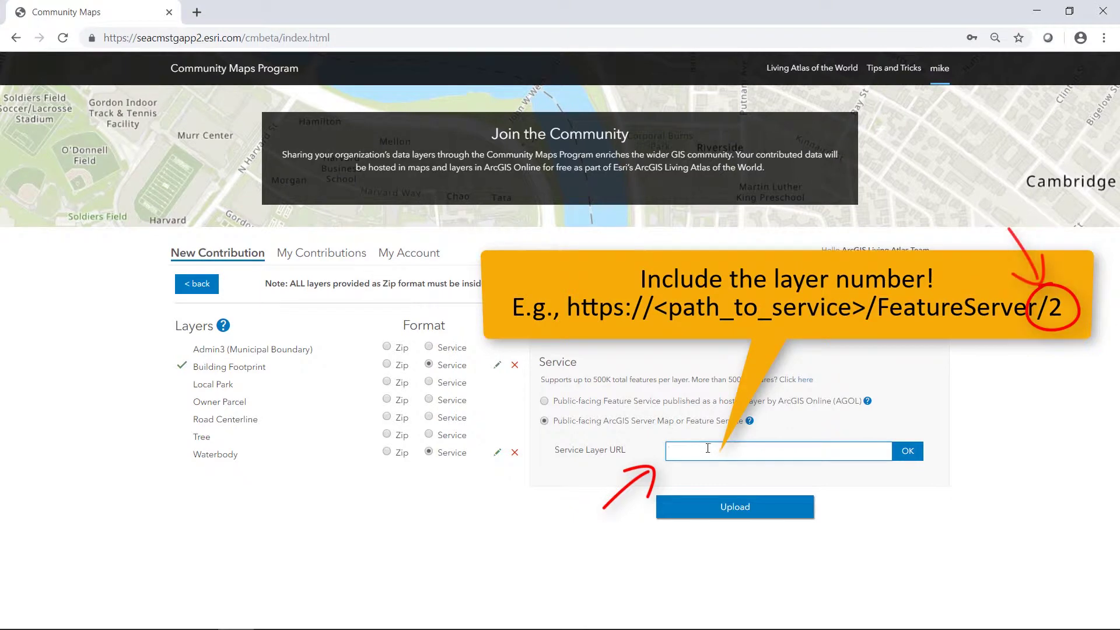
pyautogui.hotkey('ctrl', 'v')
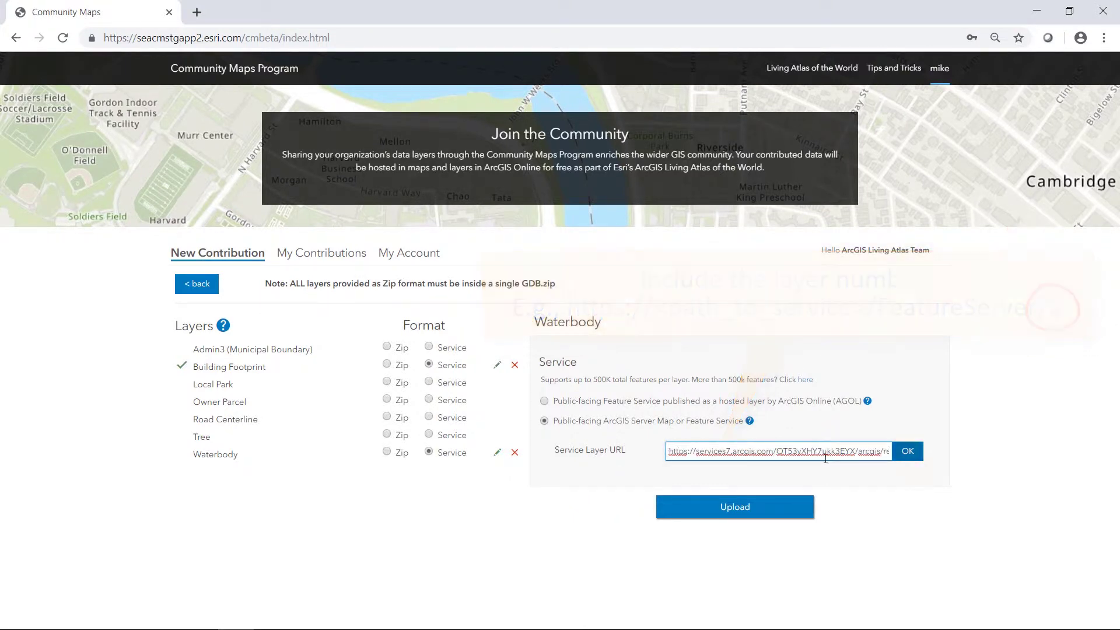
pyautogui.click(907, 455)
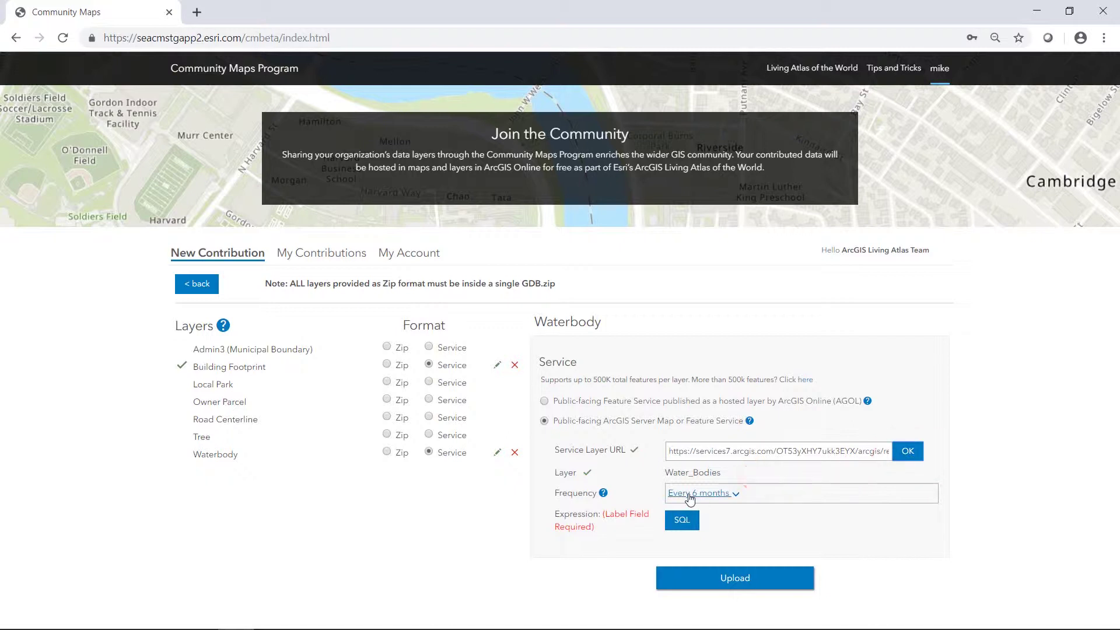
# - Filter the Waterbody category Lakes, Ponds, or Reservoir with the query TYPE = 'Lake or Pond' and apply it
pyautogui.click(686, 525)
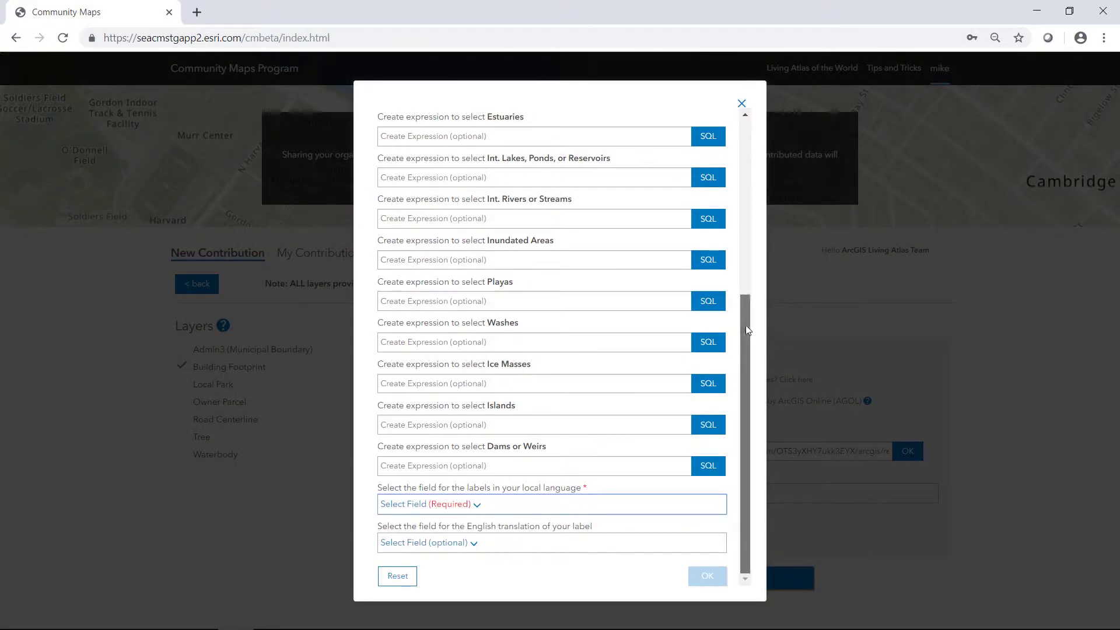
pyautogui.moveTo(746, 326); pyautogui.dragTo(746, 149)
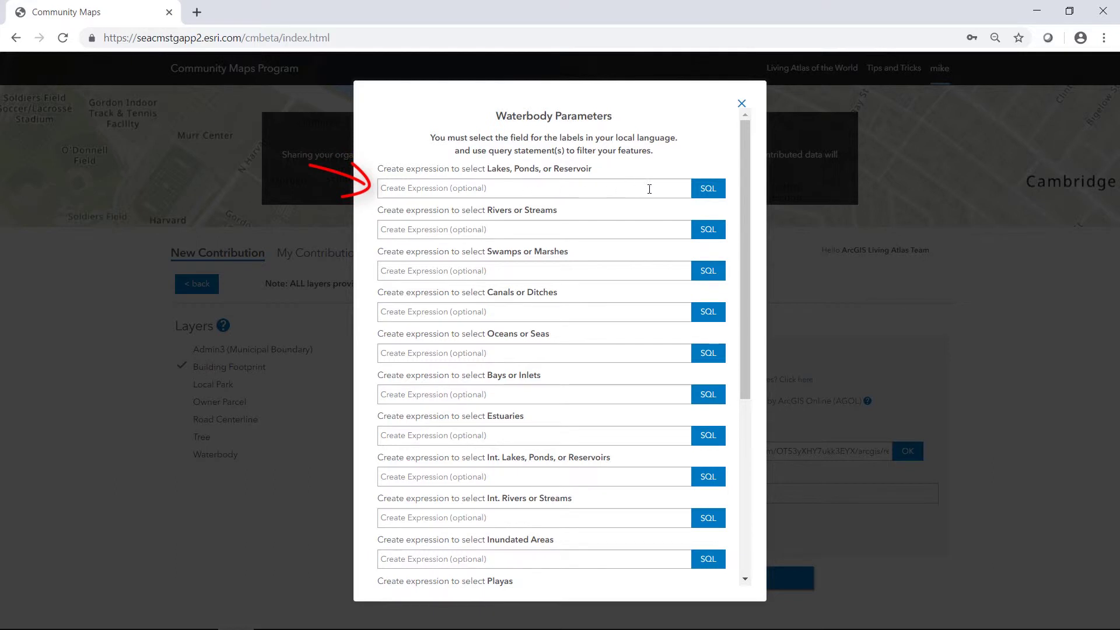
pyautogui.click(708, 188)
pyautogui.moveTo(738, 273); pyautogui.dragTo(737, 303)
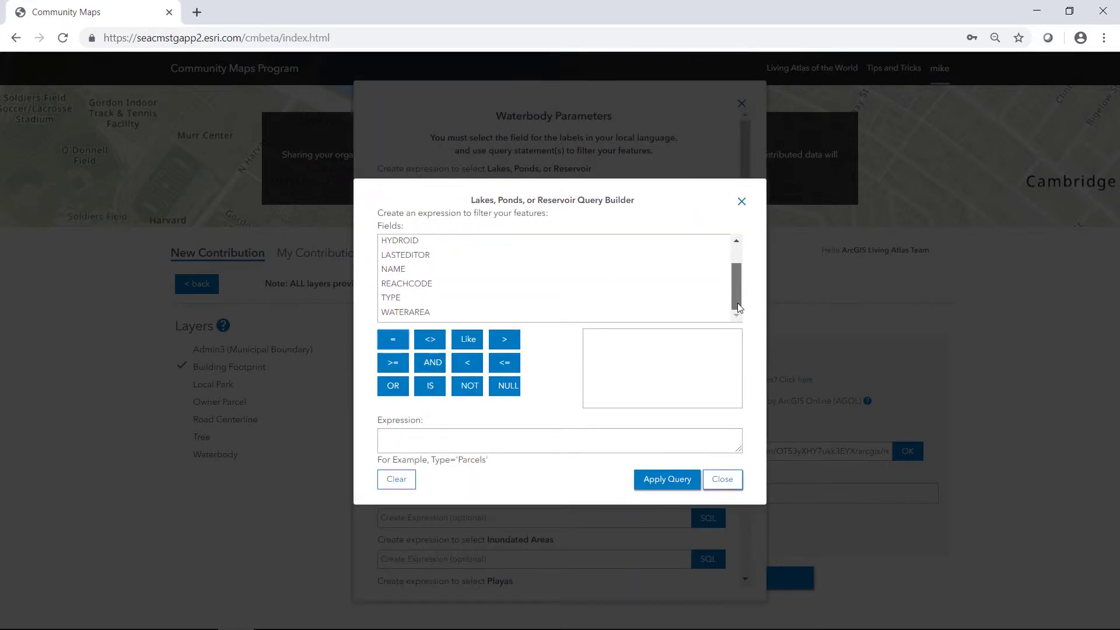
pyautogui.doubleClick(391, 298)
pyautogui.click(394, 338)
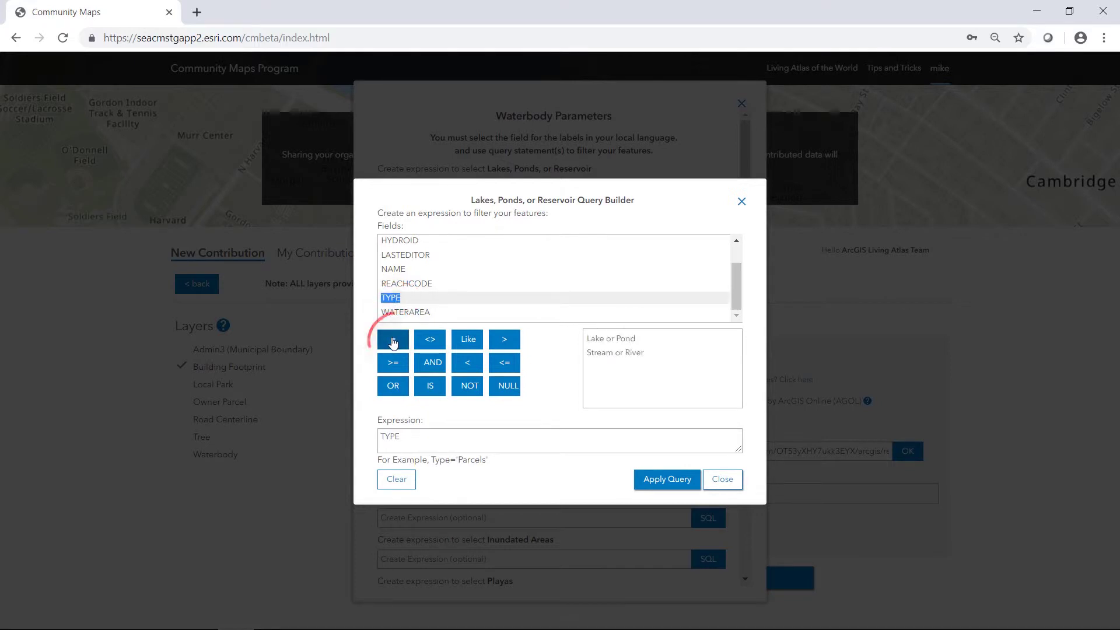
pyautogui.doubleClick(626, 340)
pyautogui.click(662, 477)
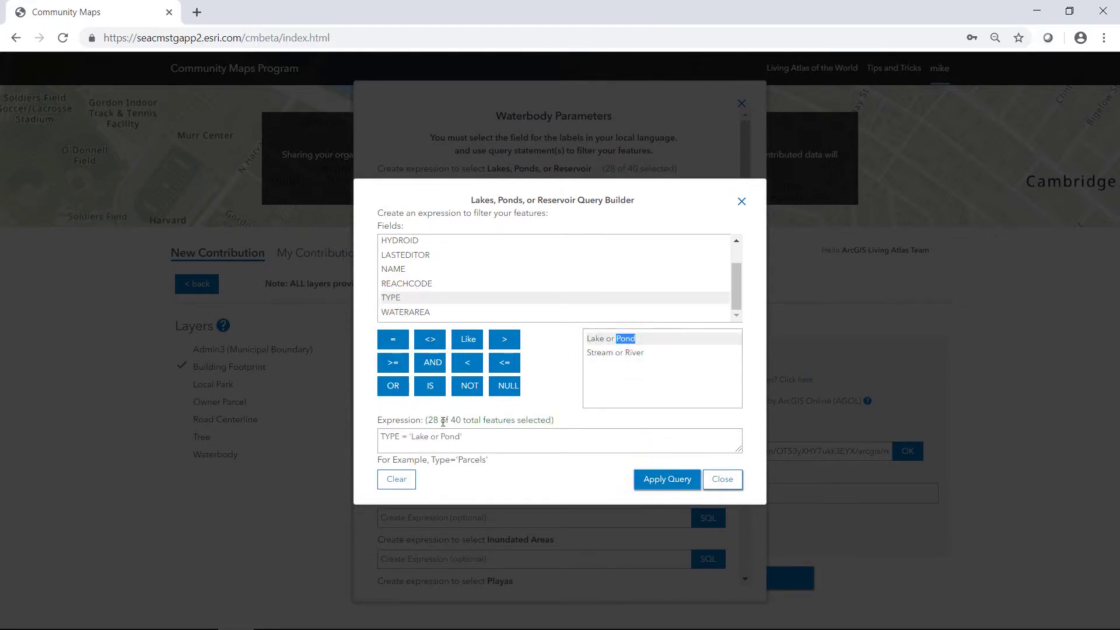
pyautogui.click(718, 480)
# - Set the Waterbody local-language label field to NAME and confirm the parameters
pyautogui.moveTo(745, 353); pyautogui.dragTo(767, 552)
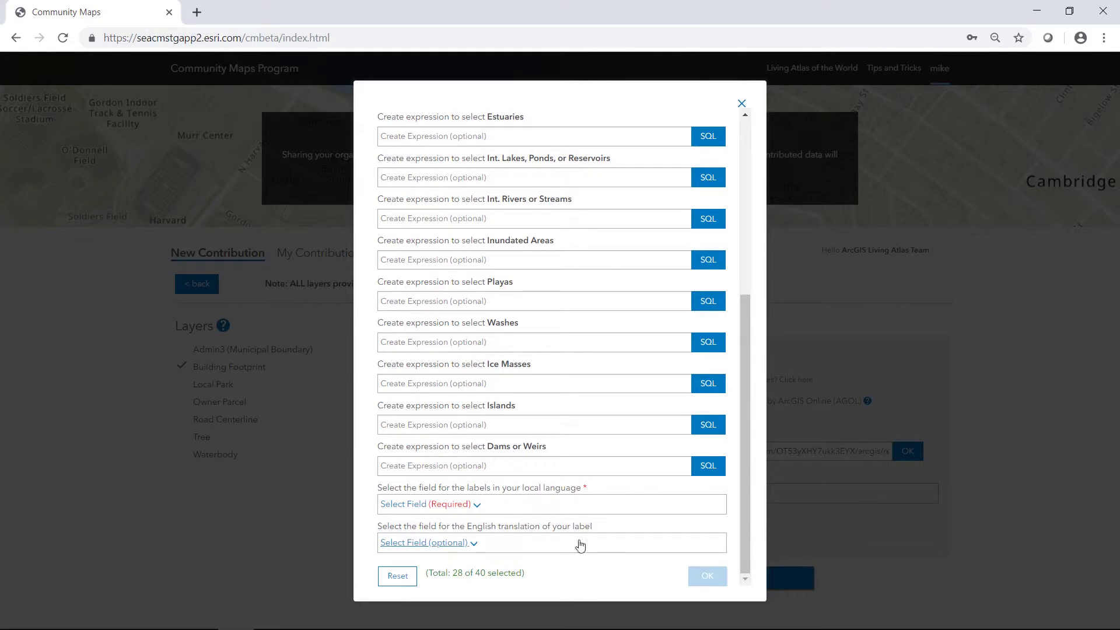
pyautogui.click(408, 504)
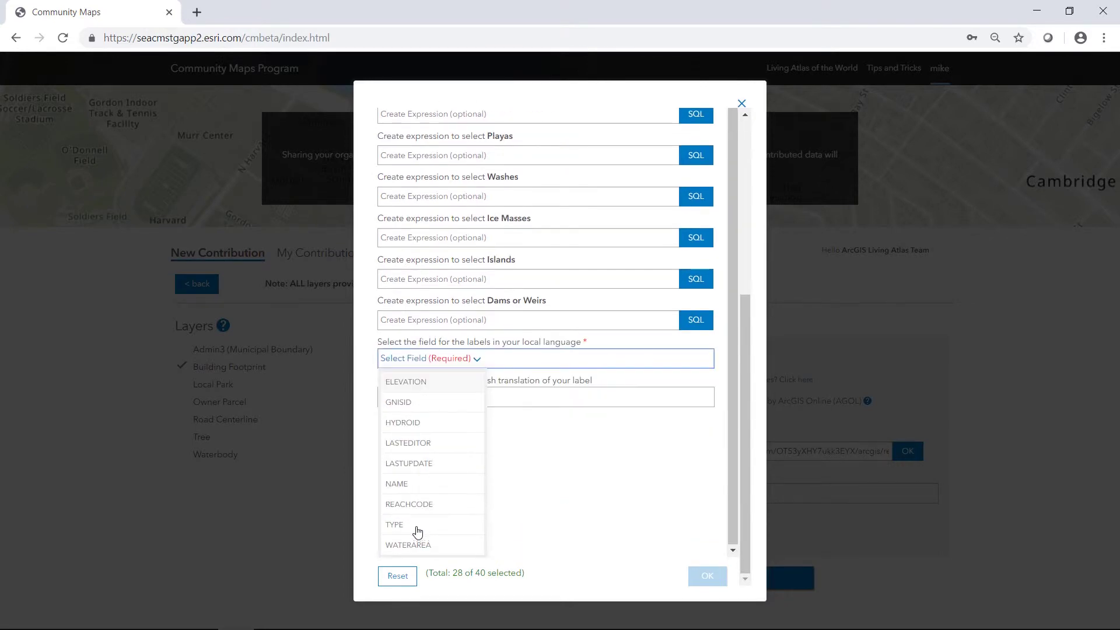
pyautogui.click(420, 484)
pyautogui.click(703, 577)
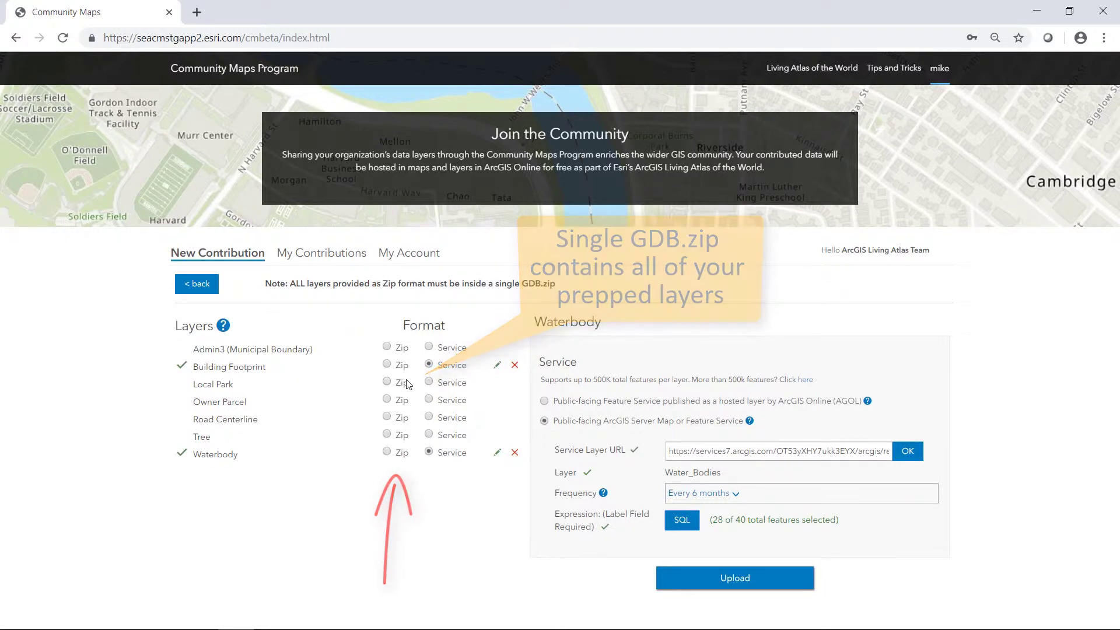
# - Set Admin3 (Municipal Boundary) to Zip format and open the Data Prep Tools download page
pyautogui.click(387, 348)
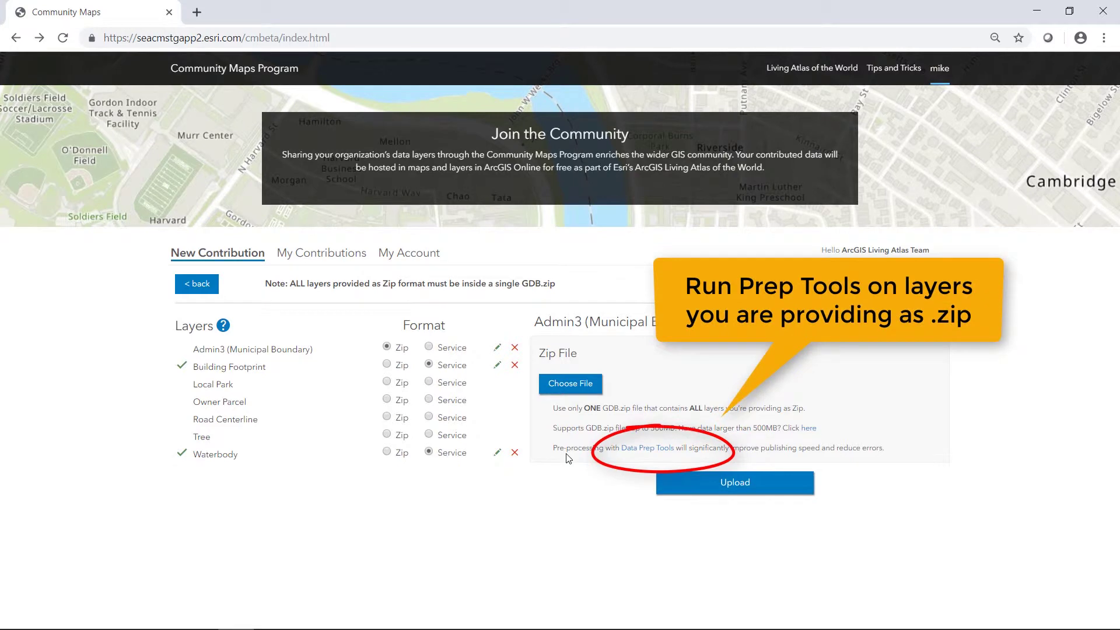
pyautogui.click(654, 450)
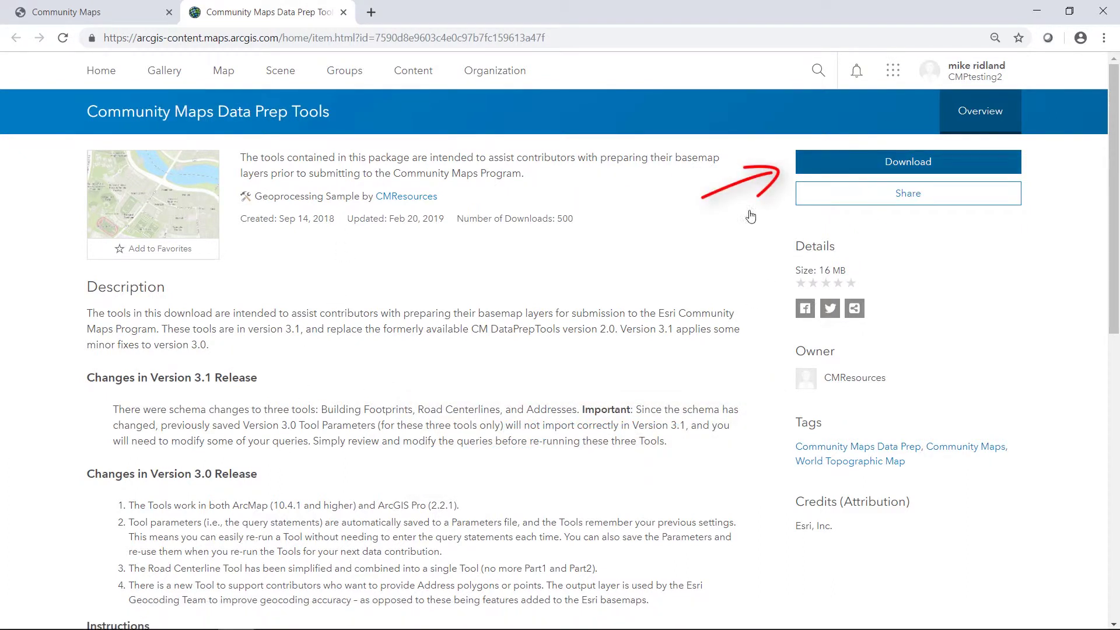
# - Return to the contribution page and attach CommunityMapsFinalGDB.zip from the Testing folder as the Admin3 (Municipal Boundary) zip file
pyautogui.click(70, 13)
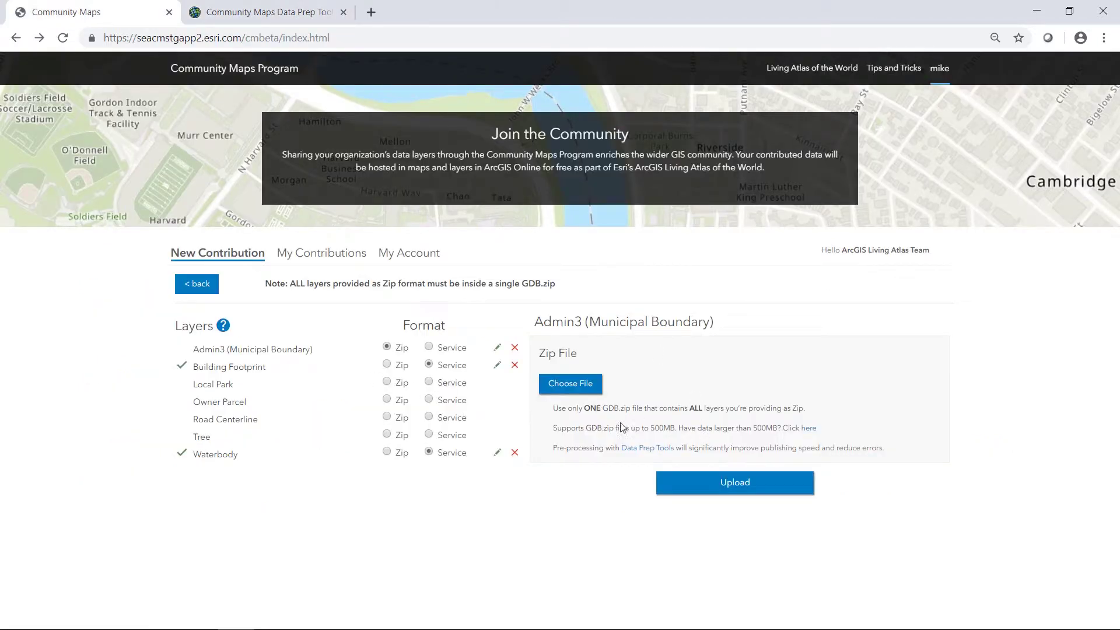
pyautogui.click(570, 384)
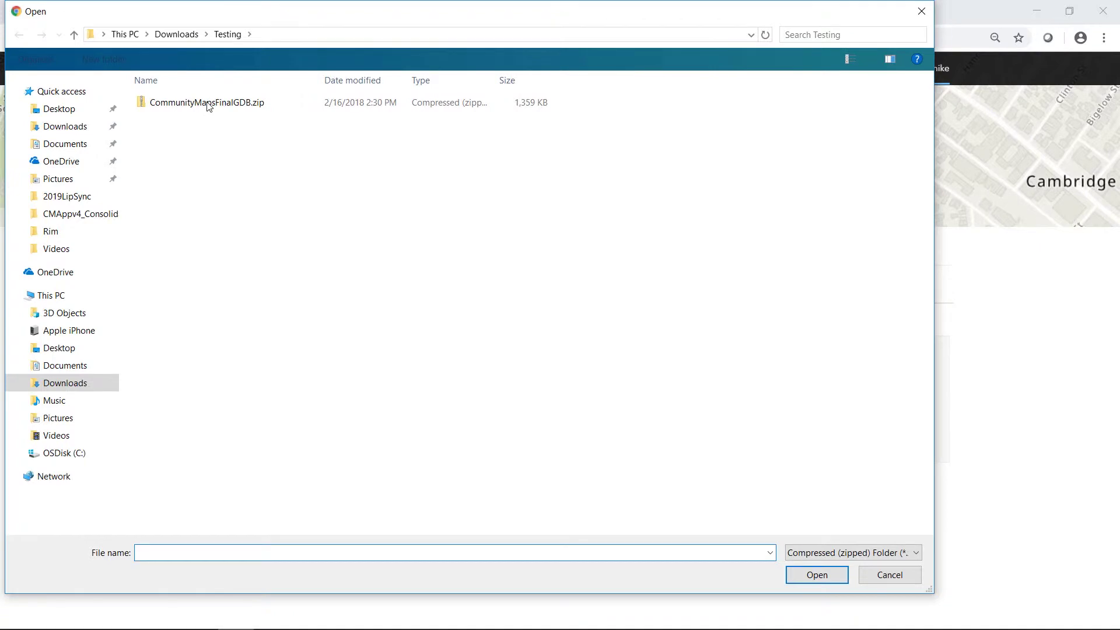
pyautogui.doubleClick(209, 103)
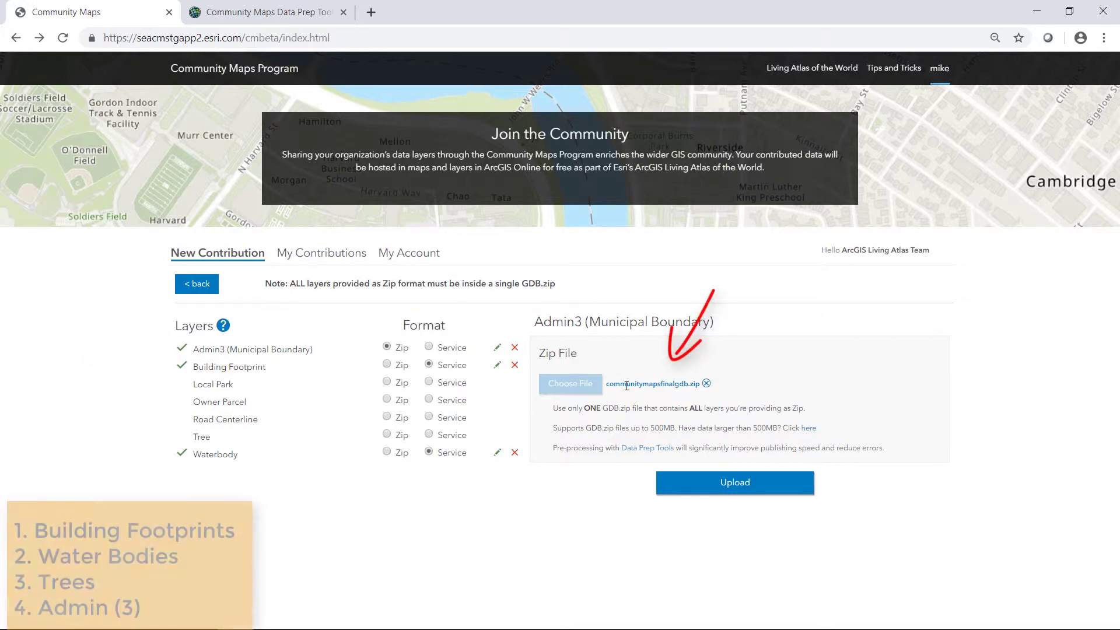
# - Add Tree to the contribution in Zip format, then upload all layers and confirm the contribution
pyautogui.click(387, 435)
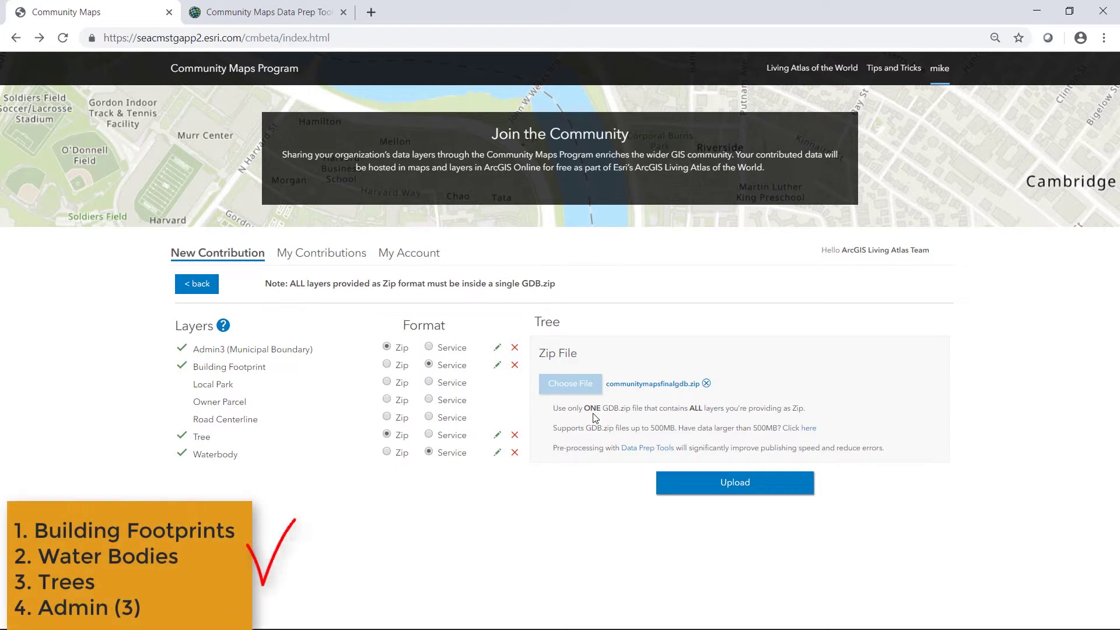
pyautogui.click(711, 488)
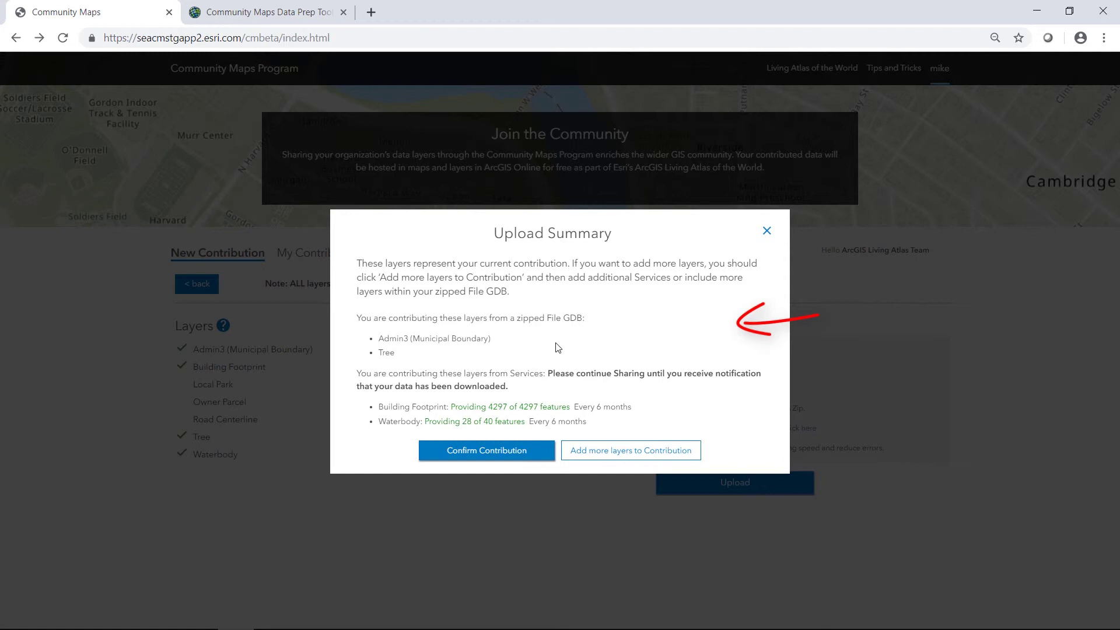
pyautogui.click(487, 450)
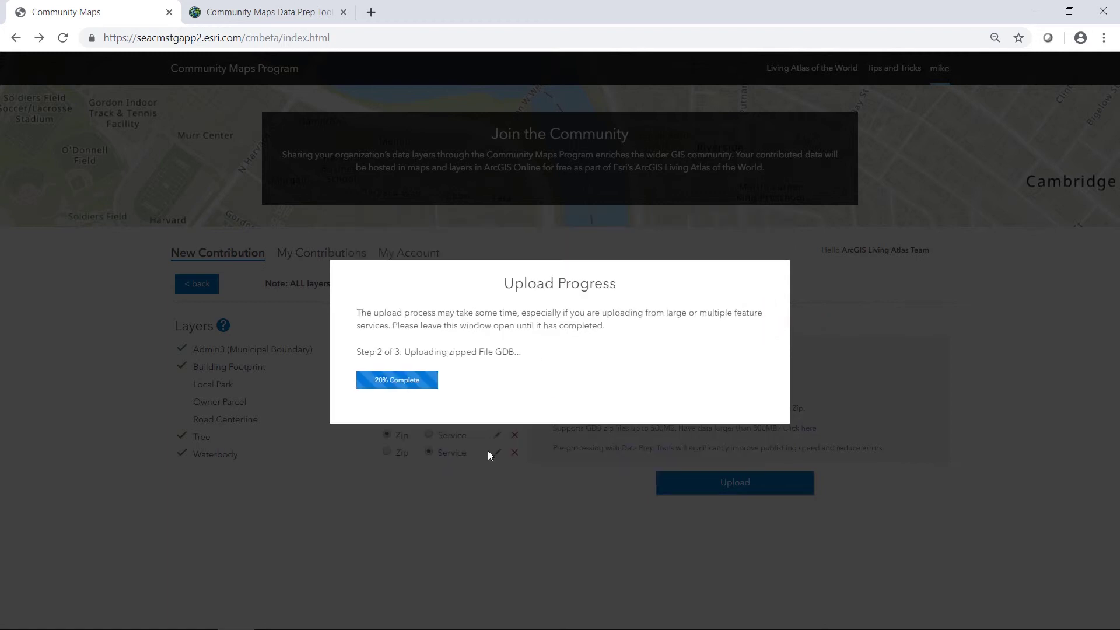